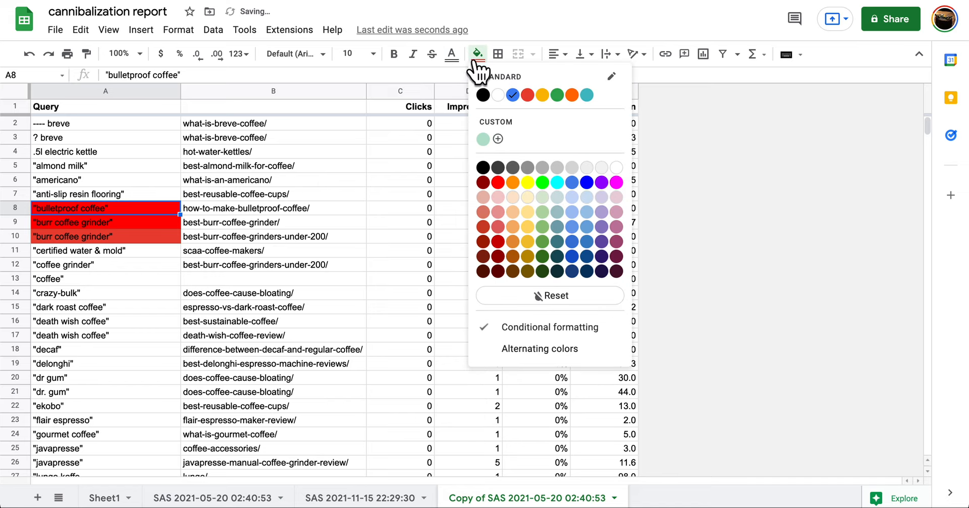
# Step: Set the fill color of the "bulletproof coffee" query cell A8 to white
pyautogui.click(501, 93)
pyautogui.click(229, 170)
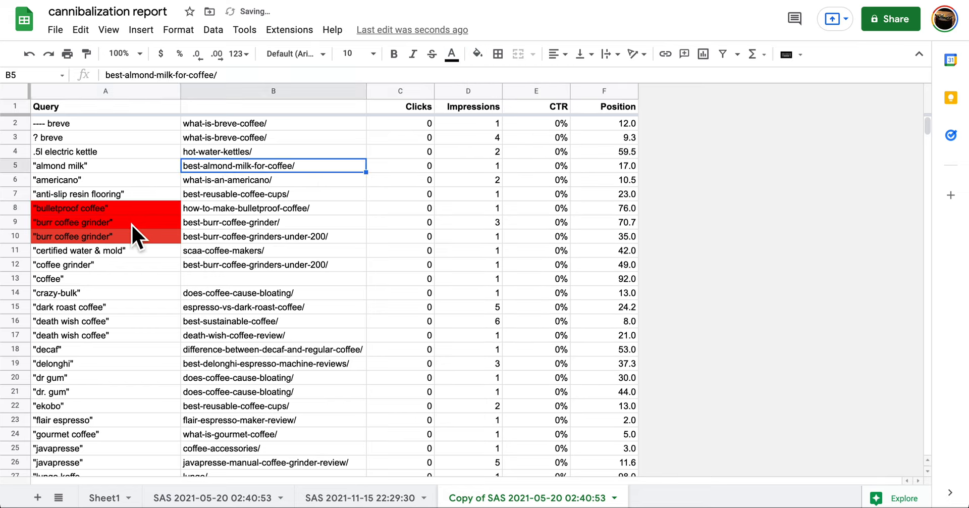
# Step: Compare the page URLs for the duplicated "burr coffee grinder" query in rows 9 and 10
pyautogui.click(125, 226)
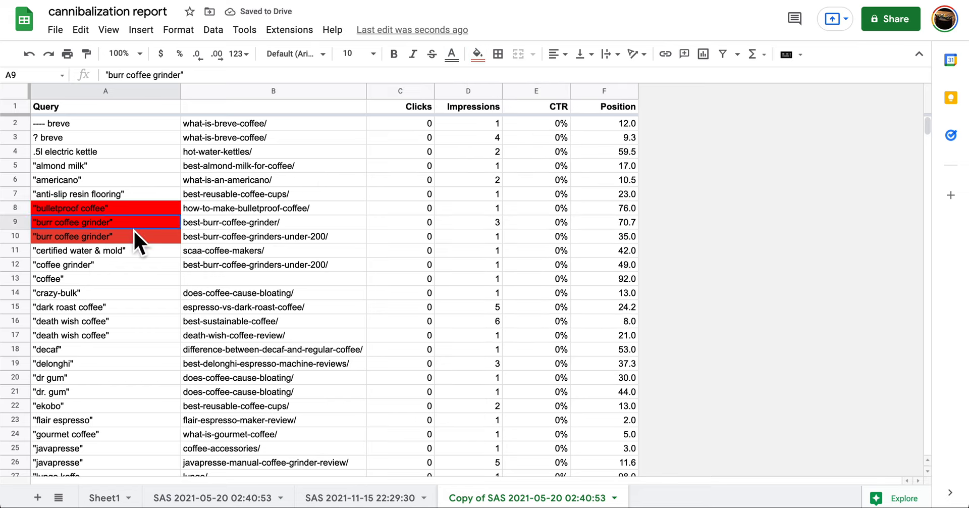
pyautogui.press('Right')
pyautogui.press('Down')
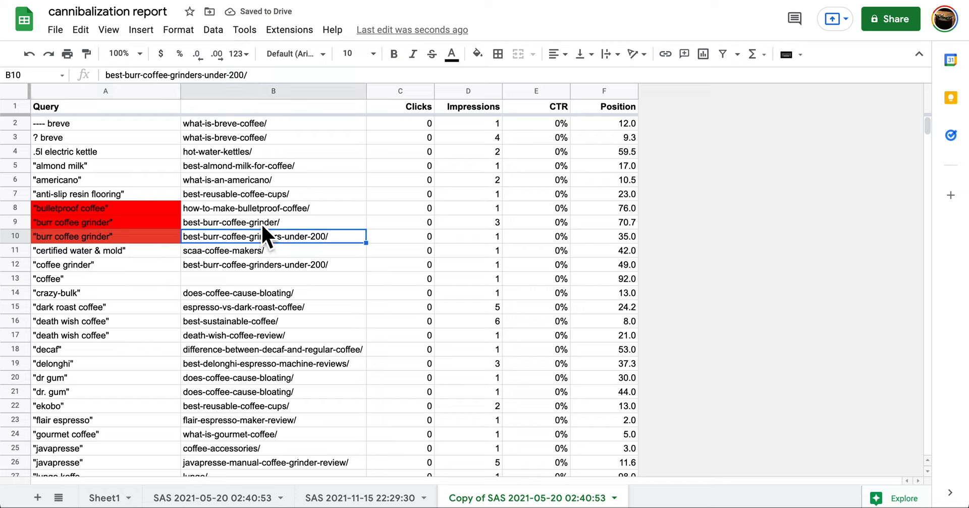
pyautogui.press('Up')
pyautogui.press('Down')
# Step: Switch to Sheet1 and open the Search Analytics for Sheets add-on's sidebar
pyautogui.click(119, 497)
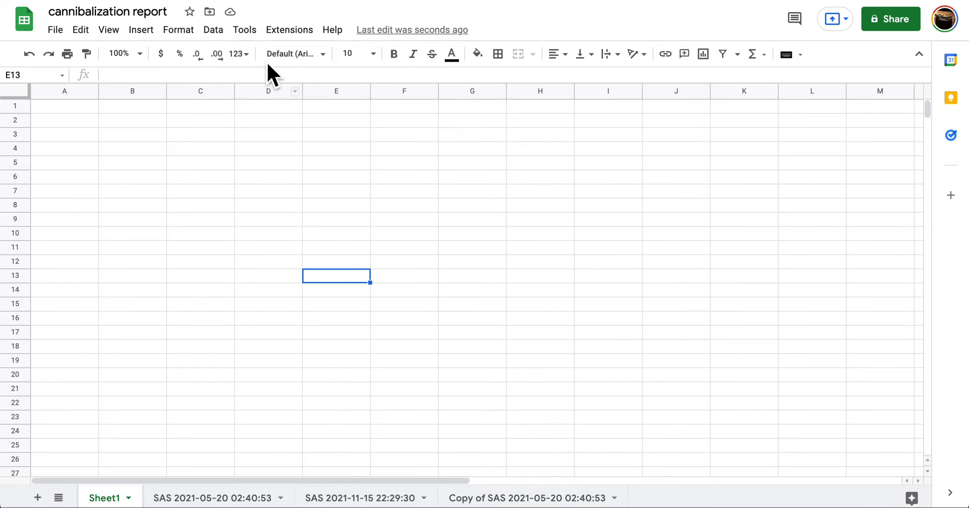
pyautogui.click(285, 31)
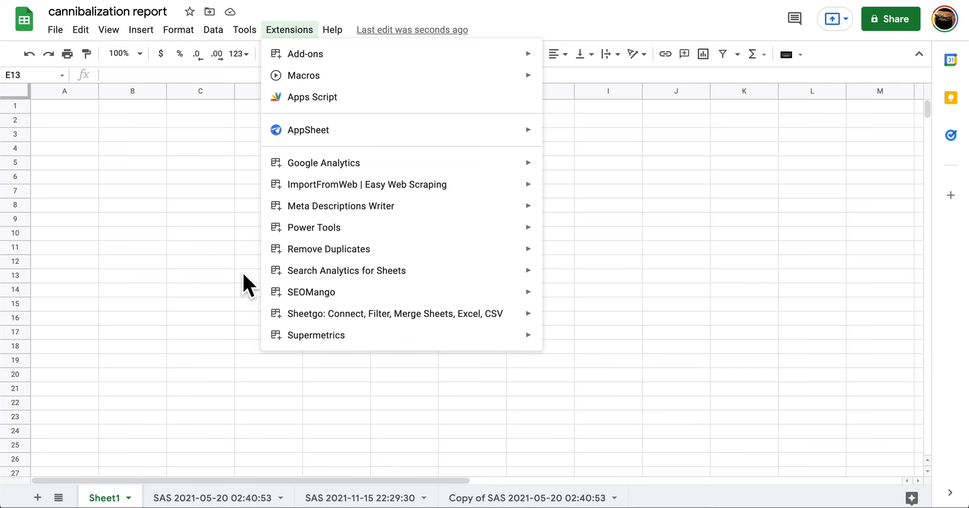
pyautogui.click(217, 261)
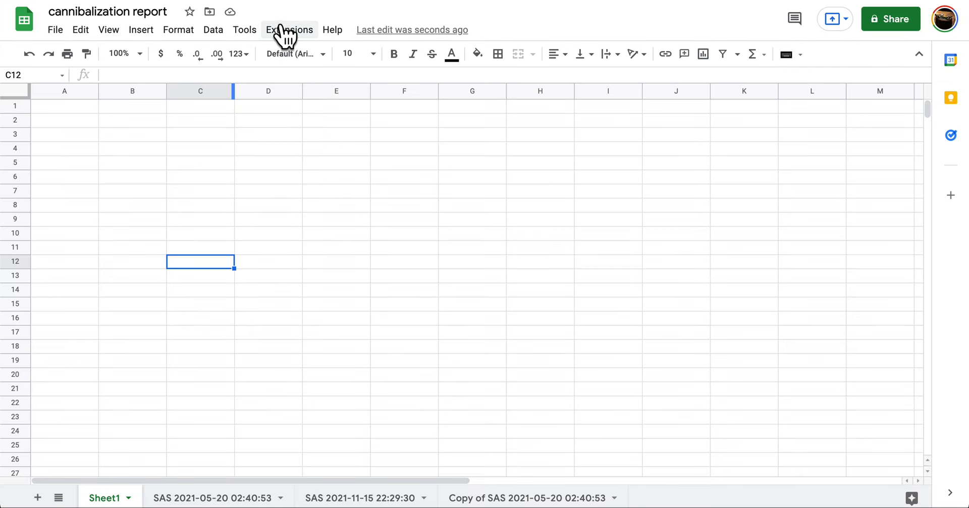
pyautogui.click(288, 30)
pyautogui.moveTo(443, 275)
pyautogui.click(586, 277)
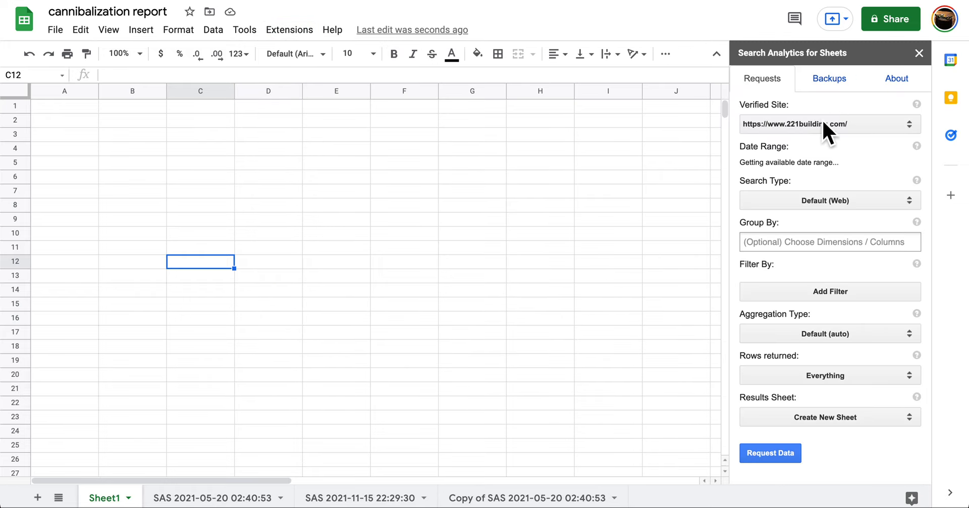
# Step: Group the Search Analytics request by Query and Page
pyautogui.click(825, 247)
pyautogui.click(824, 264)
pyautogui.click(752, 298)
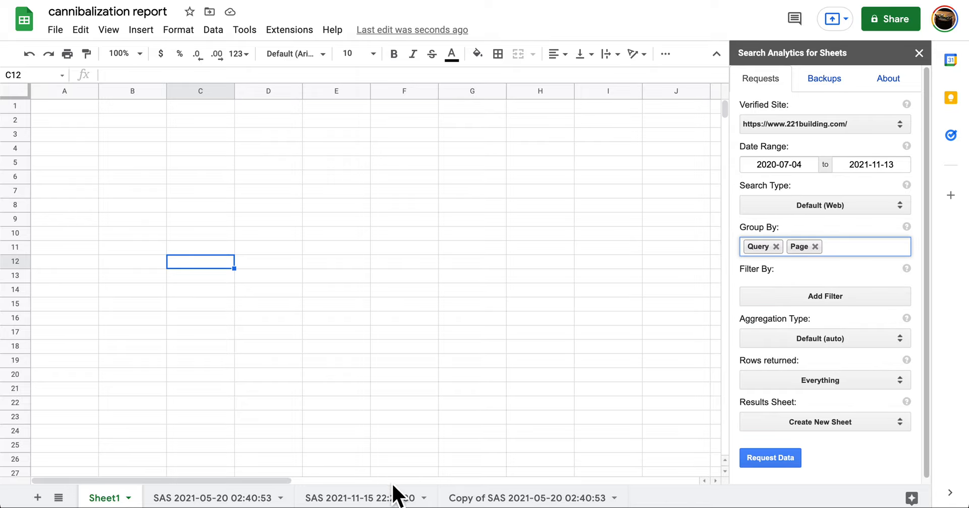
pyautogui.click(428, 403)
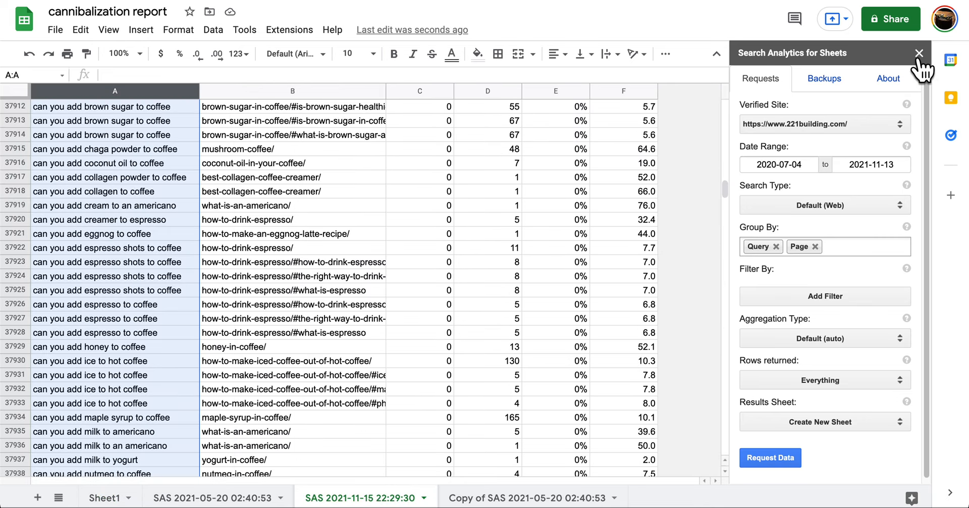
pyautogui.click(918, 54)
pyautogui.click(100, 118)
# Step: Examine which queries in column A repeat and which page URLs in column B belong to them
pyautogui.scroll(3, 124, 233)
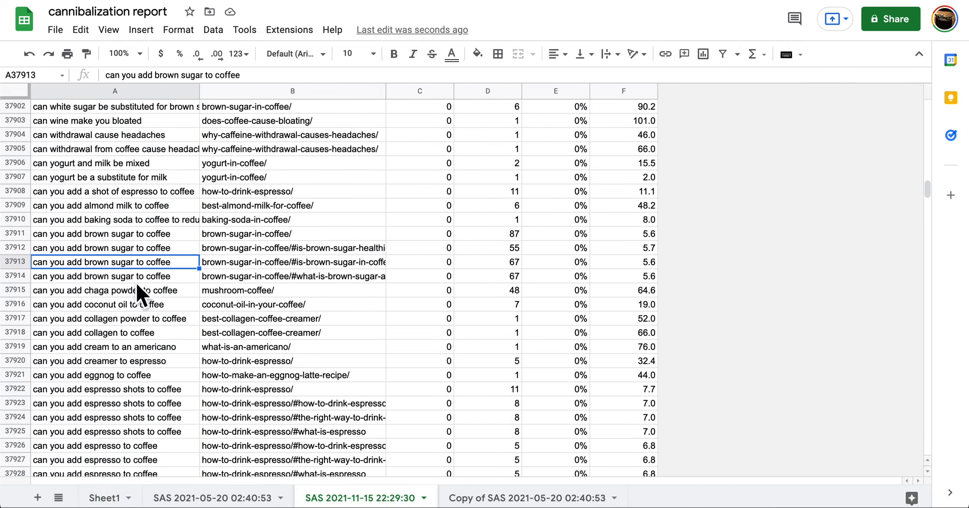
pyautogui.scroll(-2, 138, 293)
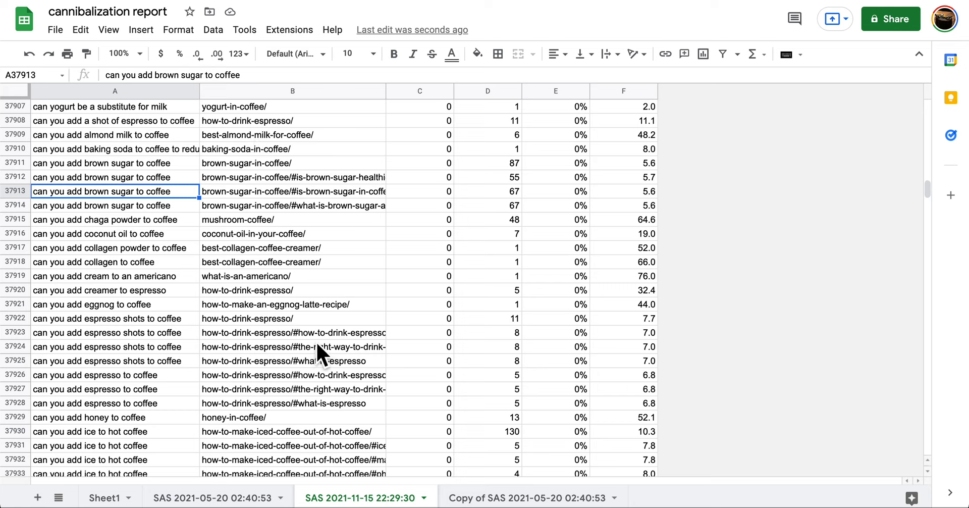
pyautogui.click(302, 338)
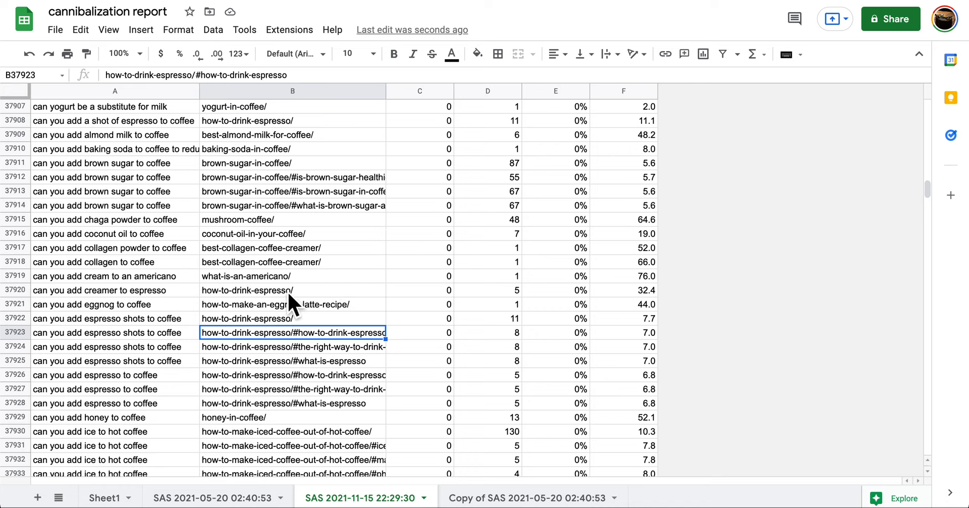
pyautogui.click(168, 276)
pyautogui.click(103, 305)
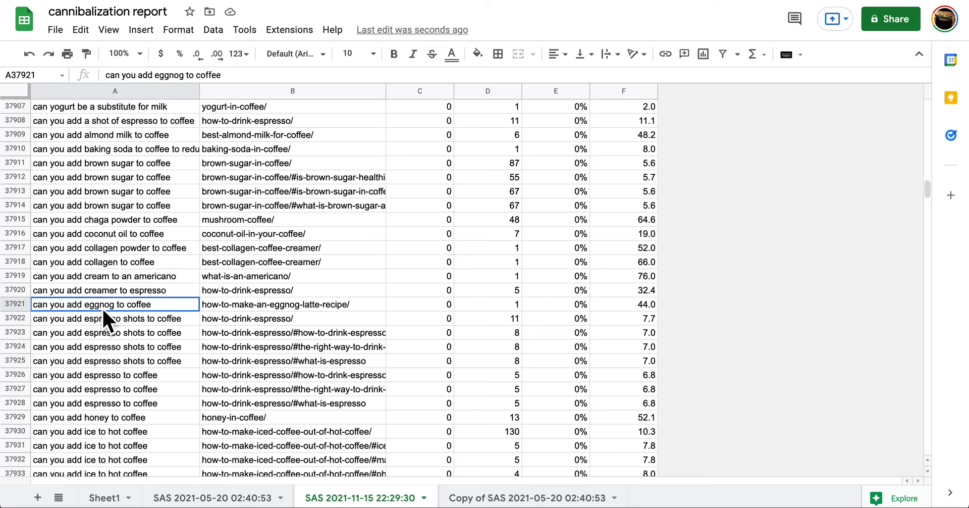
pyautogui.click(291, 304)
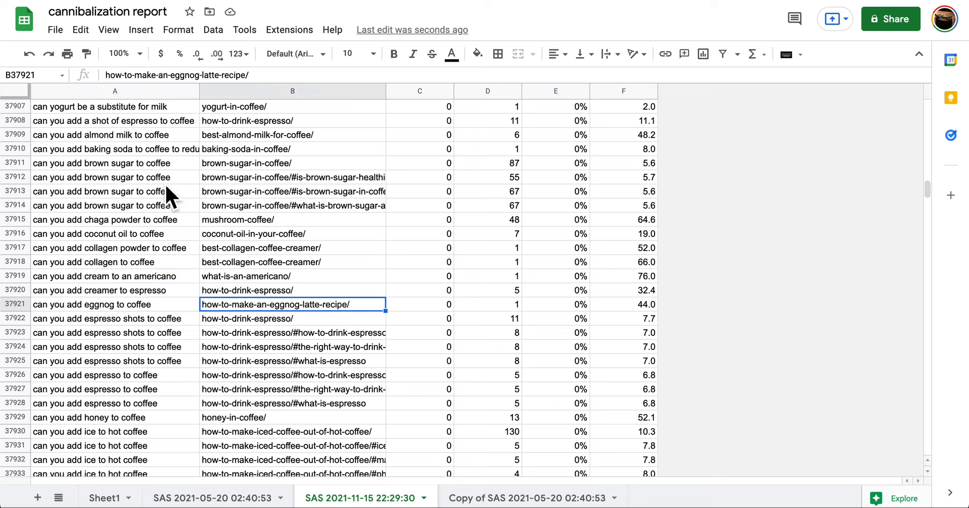
# Step: Try to add a red-fill conditional formatting rule to column A with the custom formula =countif($A$2:$A$15,A2)>1
pyautogui.click(115, 92)
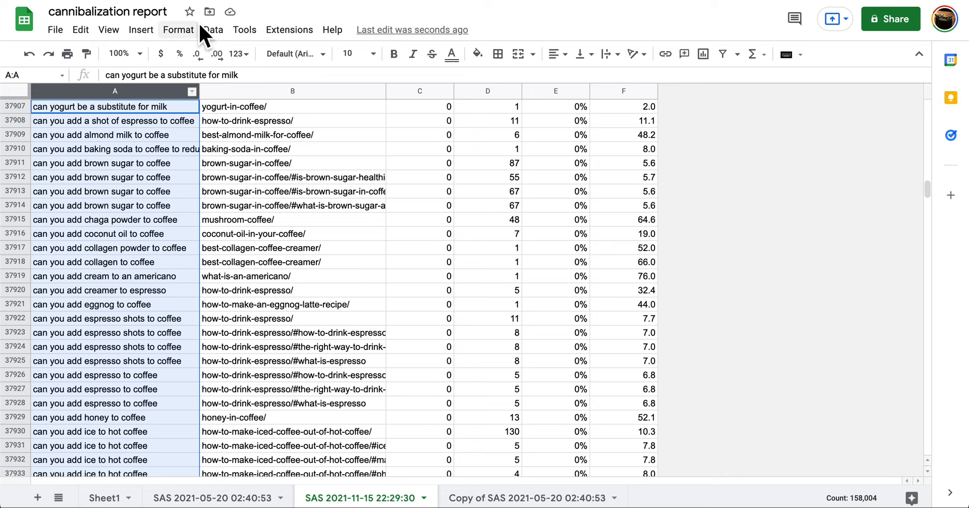
pyautogui.click(180, 31)
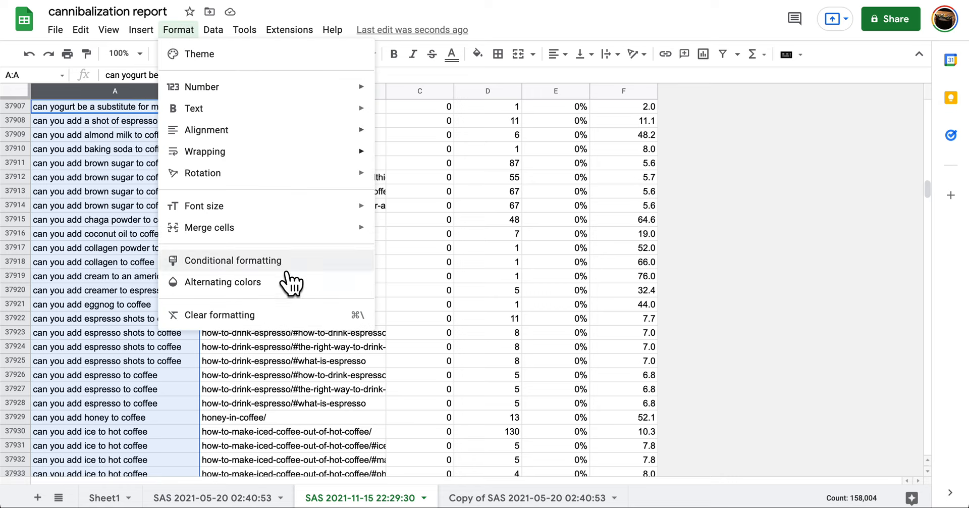
pyautogui.click(277, 261)
pyautogui.click(857, 108)
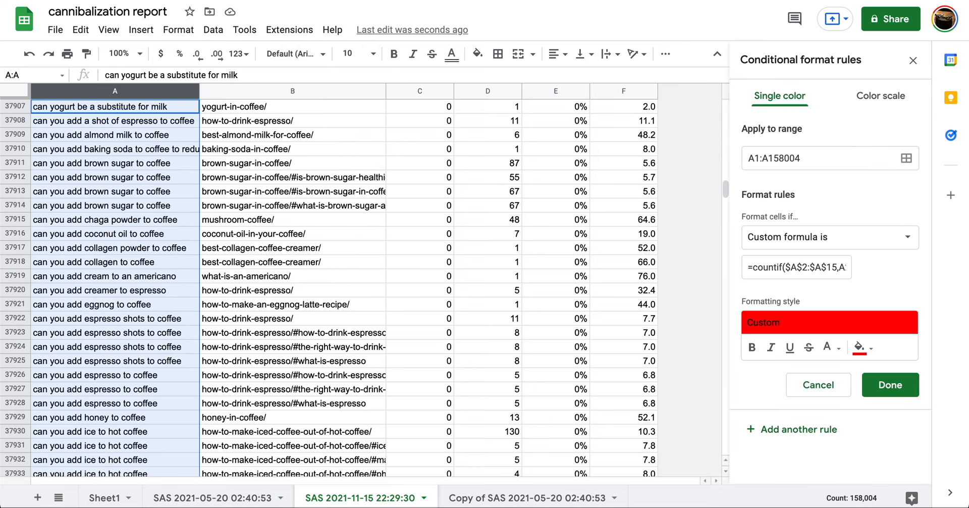
pyautogui.click(756, 273)
pyautogui.moveTo(756, 276); pyautogui.dragTo(864, 275)
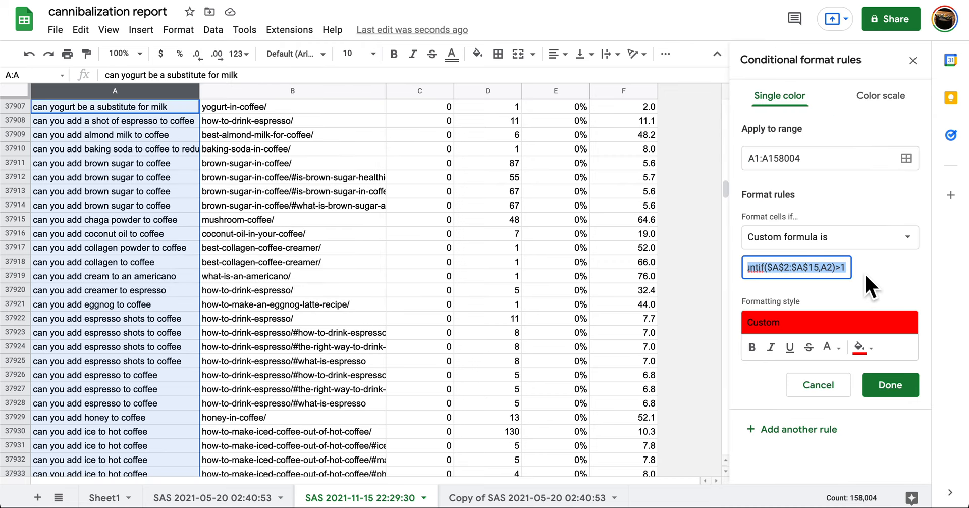
pyautogui.doubleClick(809, 273)
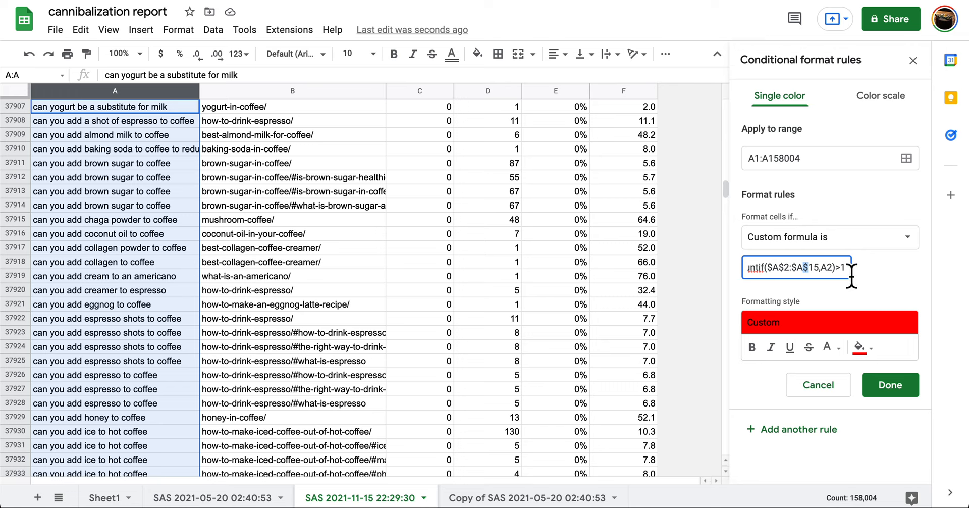
pyautogui.click(898, 386)
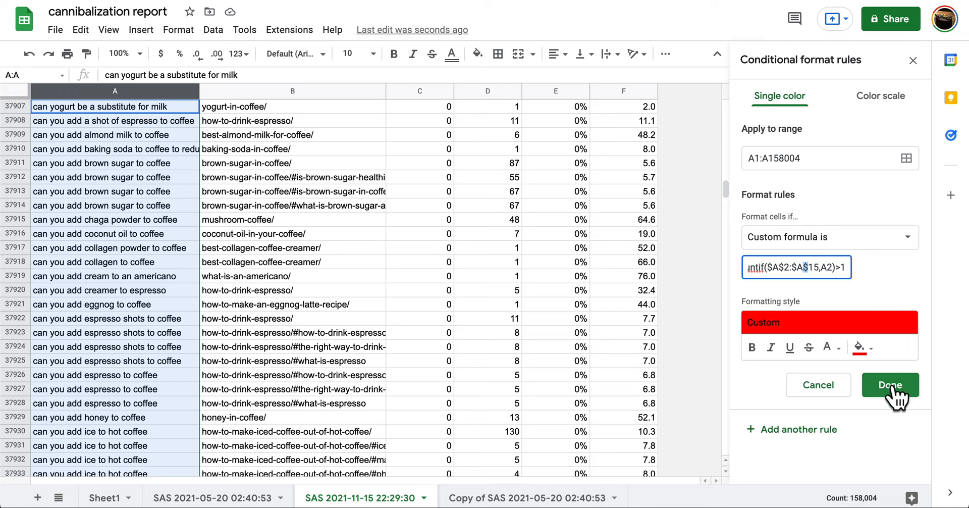
pyautogui.click(912, 60)
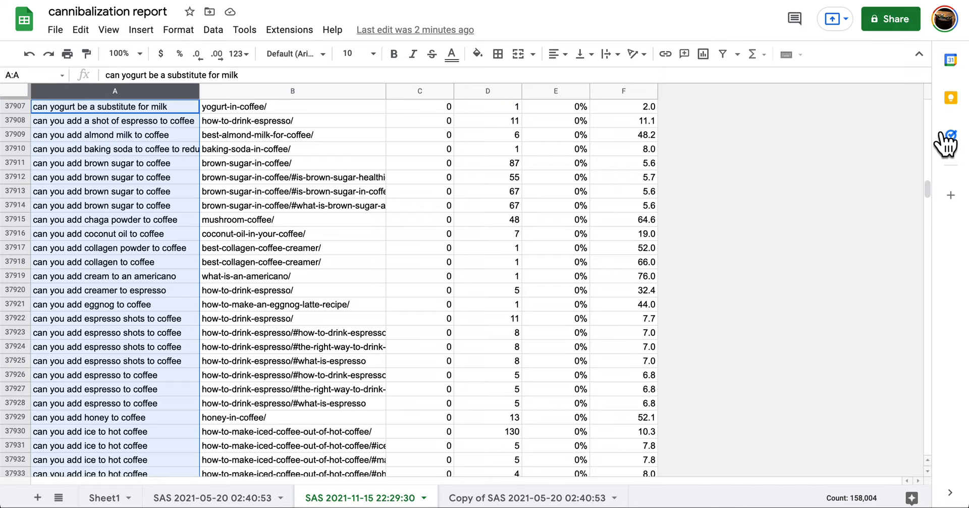
pyautogui.moveTo(932, 183); pyautogui.dragTo(943, 89)
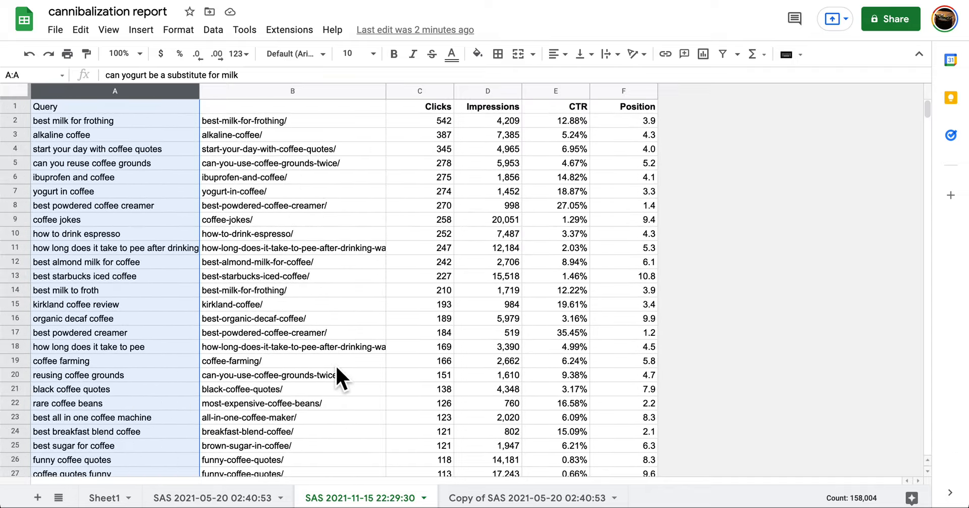
pyautogui.scroll(-15, 151, 325)
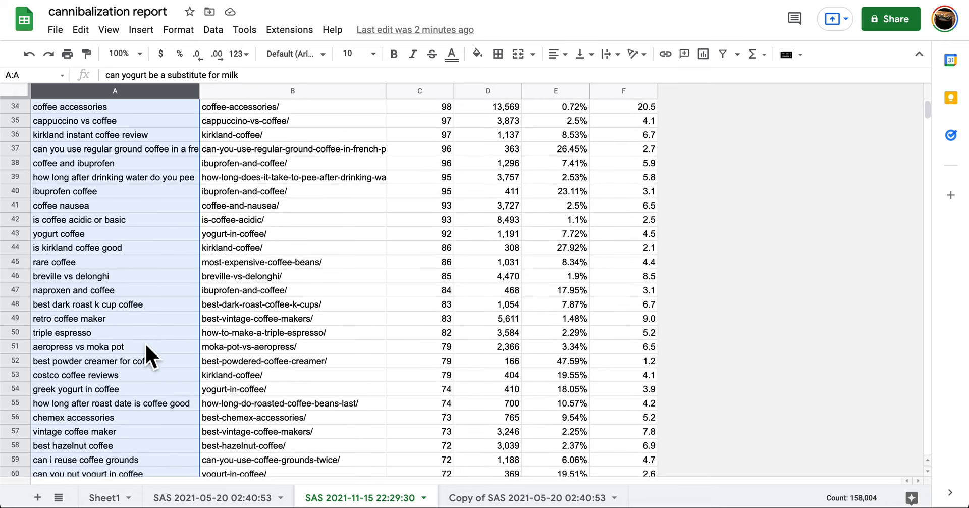
pyautogui.scroll(-20, 289, 298)
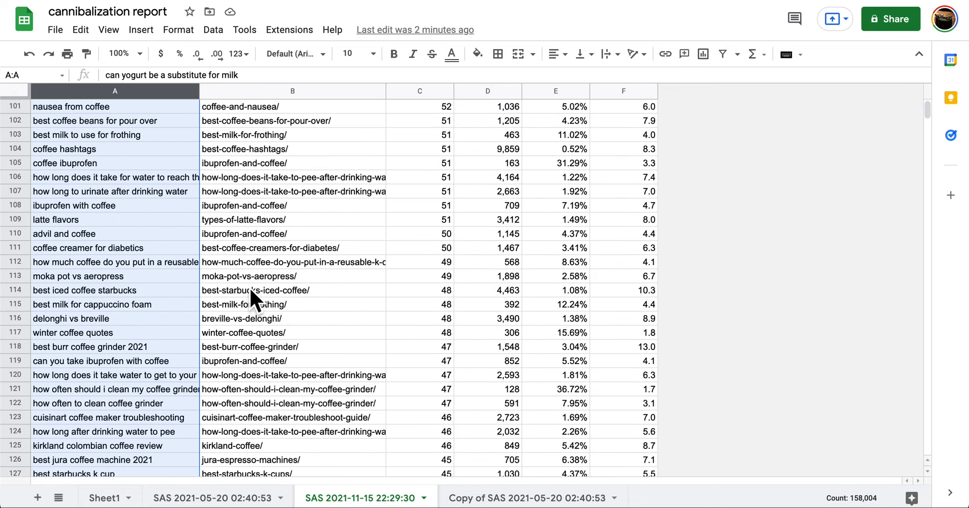
pyautogui.click(477, 498)
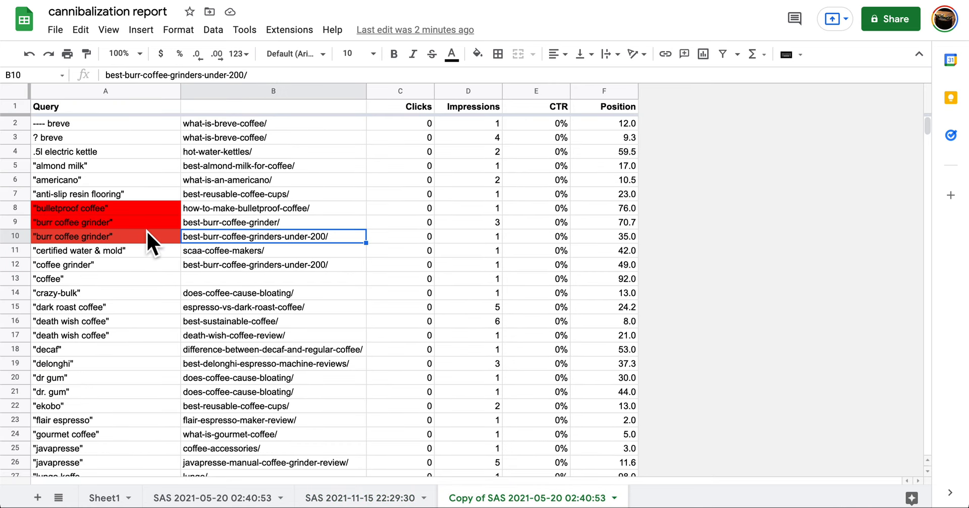
pyautogui.click(141, 235)
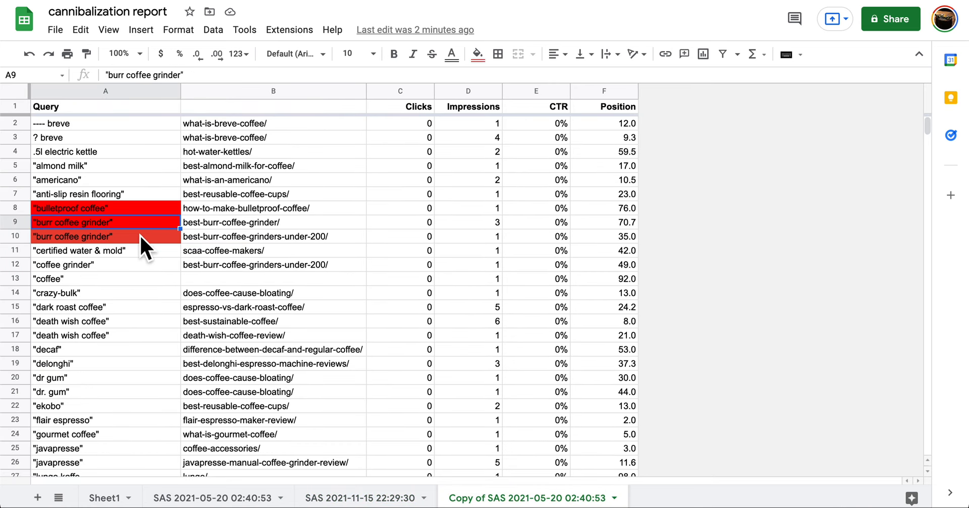
pyautogui.click(215, 227)
pyautogui.click(213, 239)
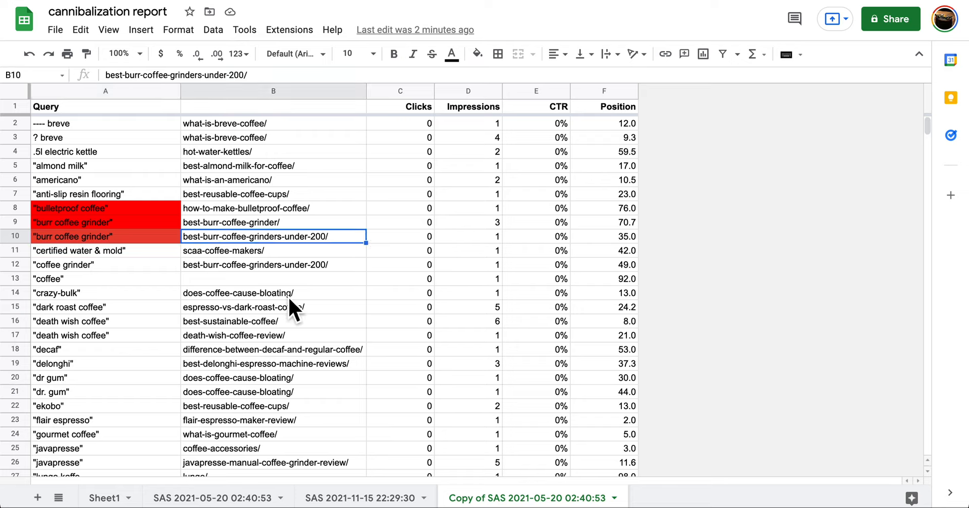
pyautogui.click(154, 235)
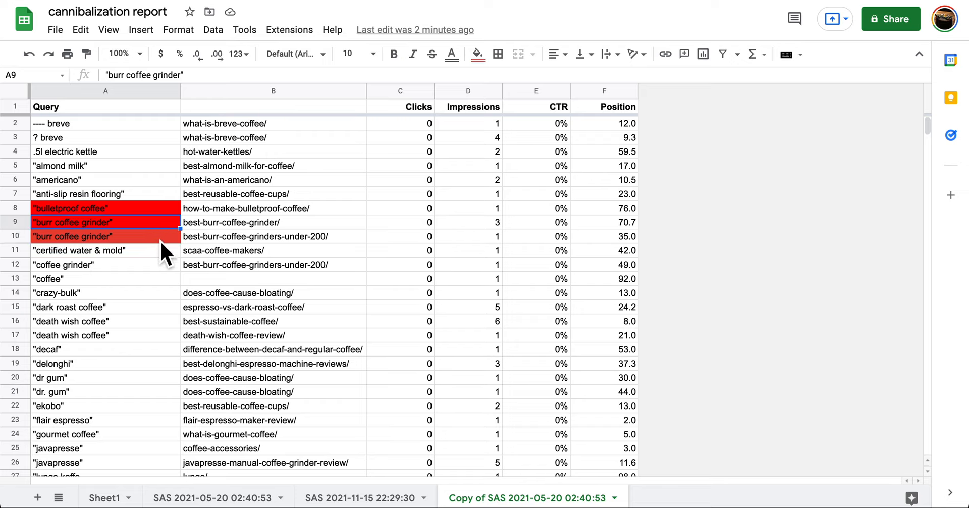
pyautogui.click(252, 221)
pyautogui.click(228, 238)
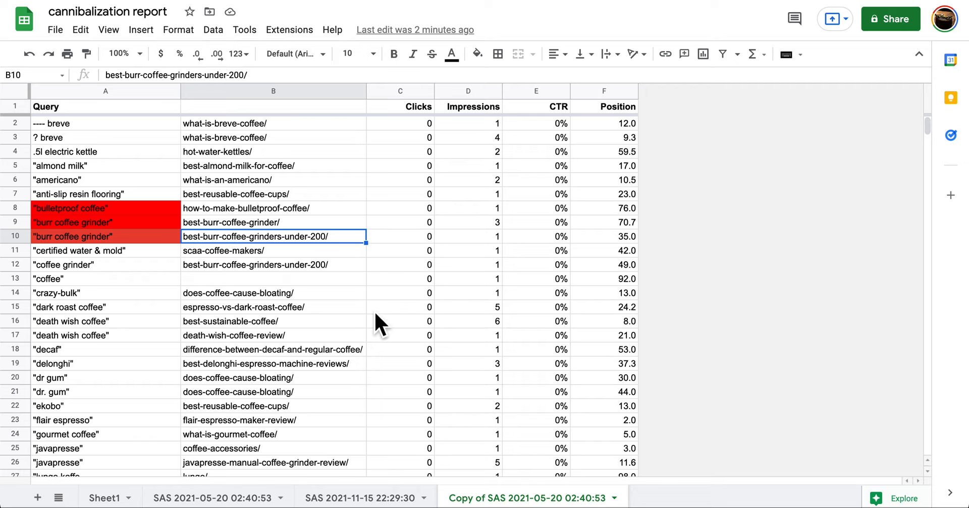
# Step: Return to the empty Sheet1 and select cell E11
pyautogui.click(389, 497)
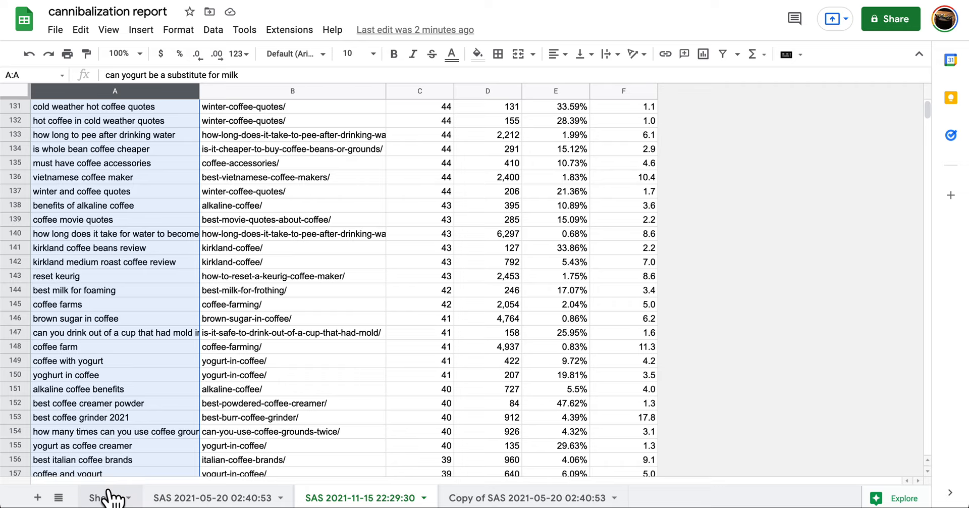
pyautogui.click(107, 497)
pyautogui.click(352, 253)
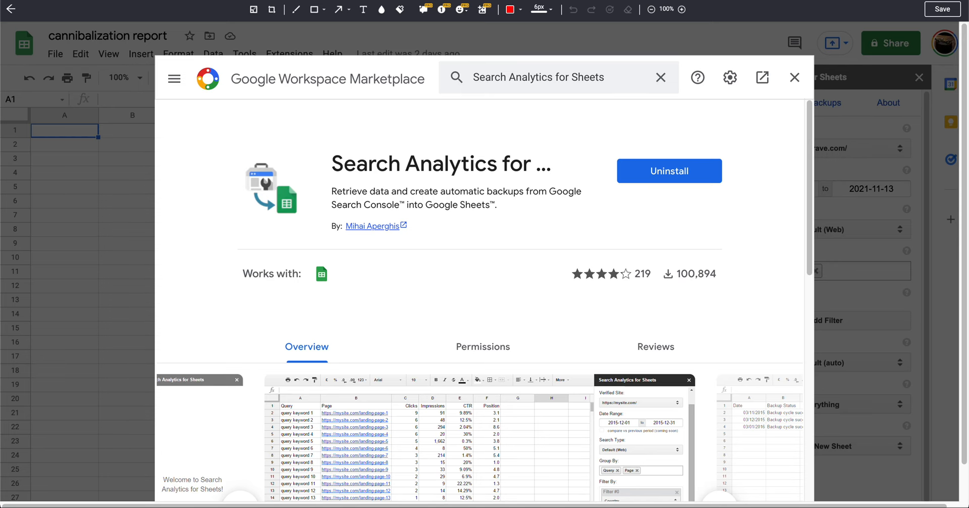
# Step: Switch to the Linkilo website and examine the feature overview on its homepage
pyautogui.hotkey('ctrl', 'Tab')
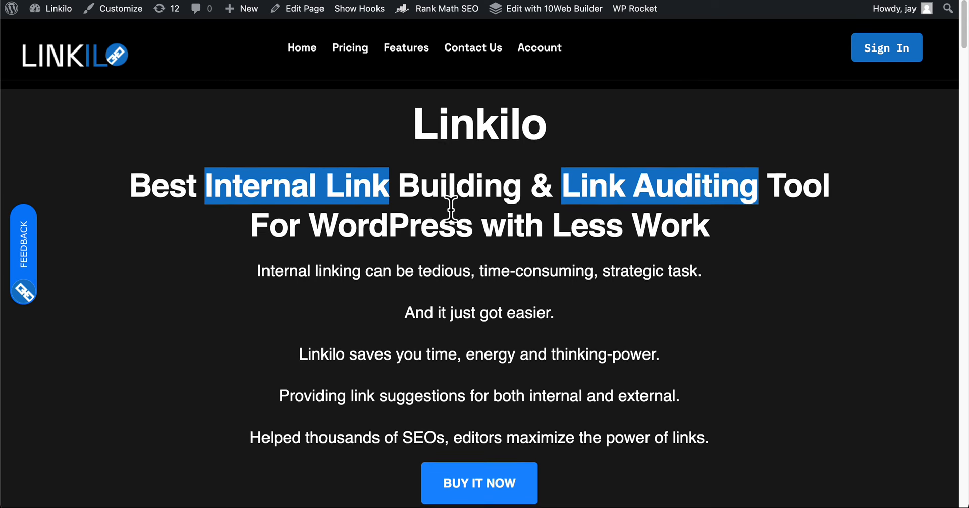
pyautogui.scroll(-10, 448, 210)
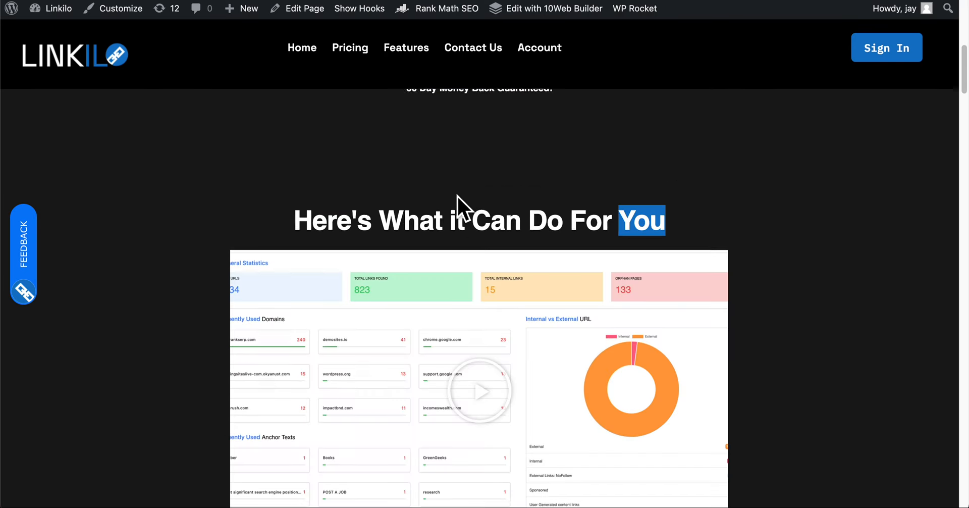
pyautogui.scroll(-15, 457, 195)
pyautogui.scroll(-12, 771, 202)
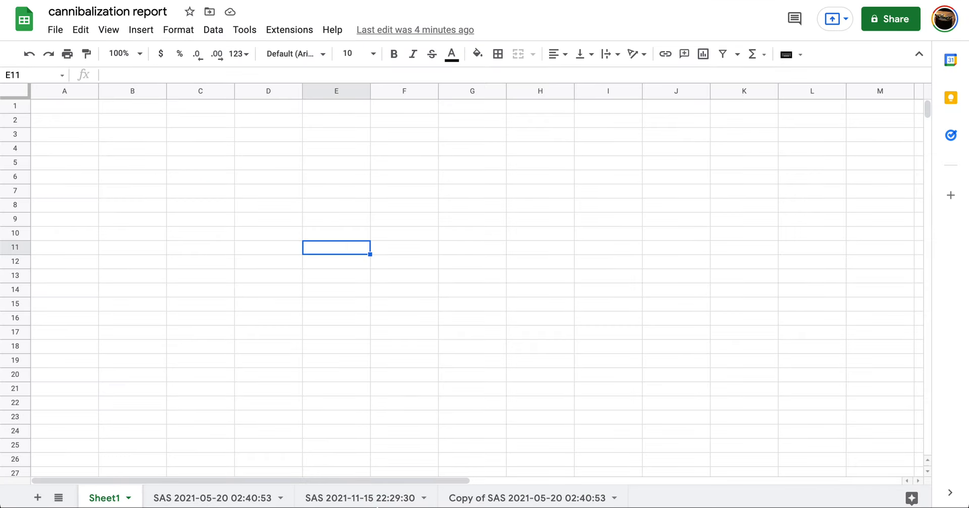
pyautogui.click(348, 498)
pyautogui.click(363, 261)
pyautogui.click(429, 233)
pyautogui.click(515, 220)
pyautogui.click(602, 235)
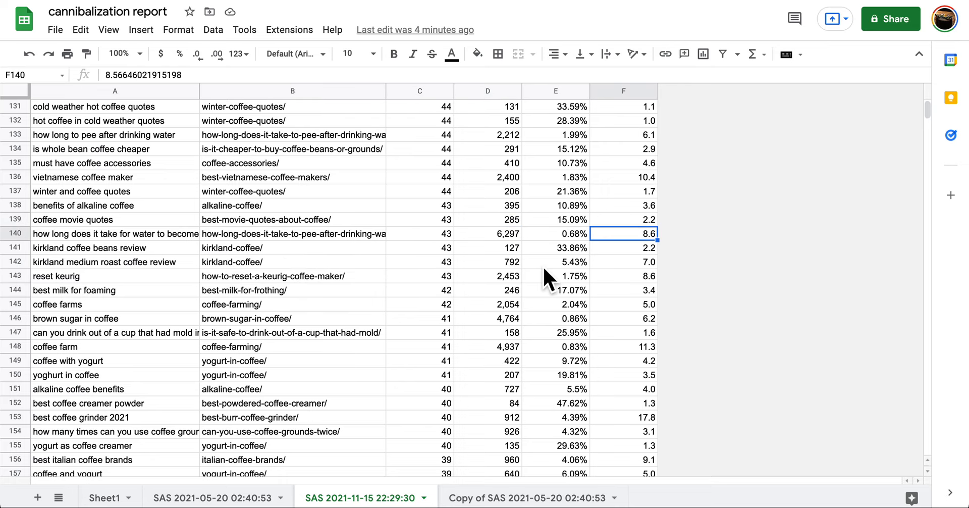
pyautogui.click(599, 210)
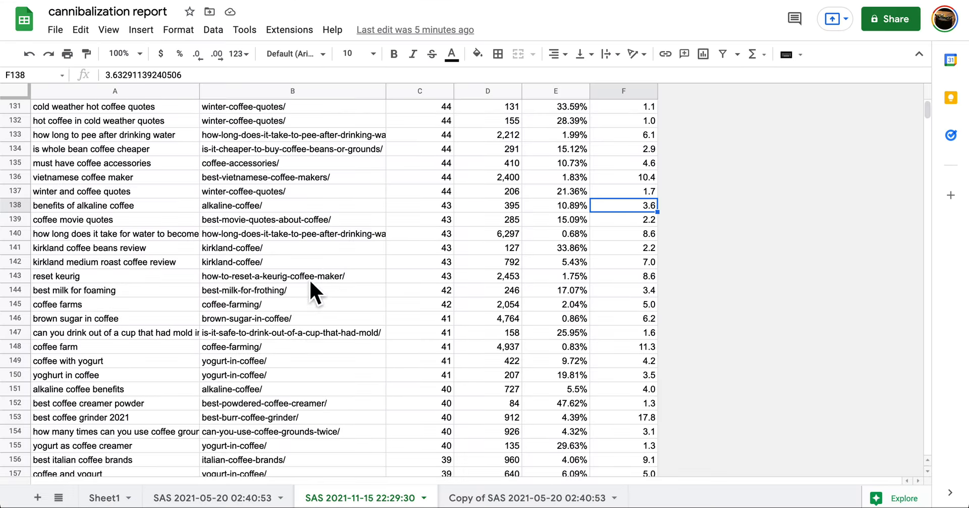
# Step: Browse the queries and page URLs below row 145, and return to the empty Sheet1
pyautogui.click(271, 311)
pyautogui.scroll(-10, 270, 310)
pyautogui.scroll(-2, 271, 311)
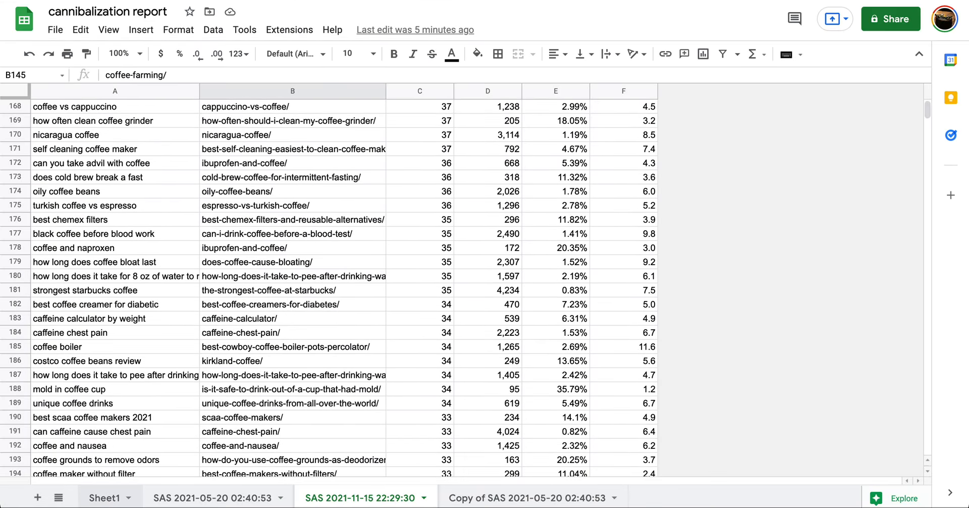
pyautogui.click(104, 498)
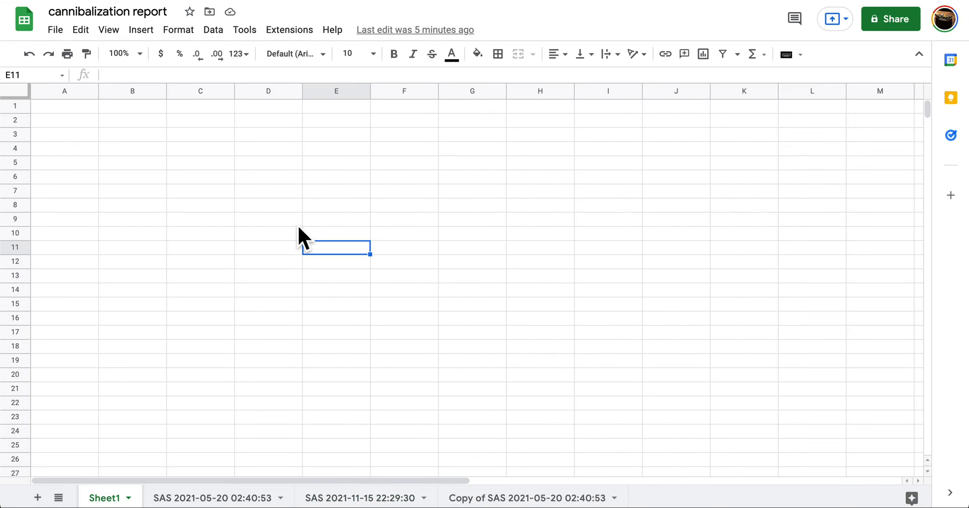
pyautogui.click(298, 224)
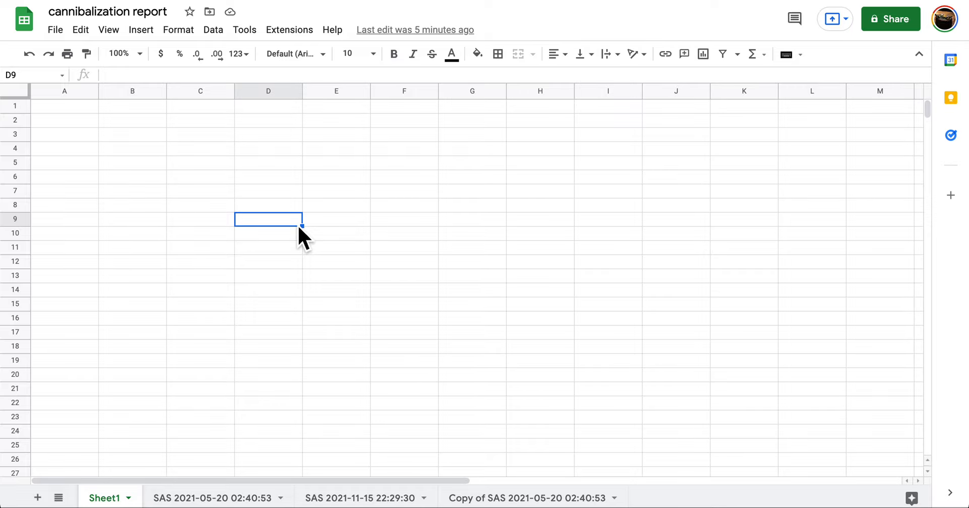